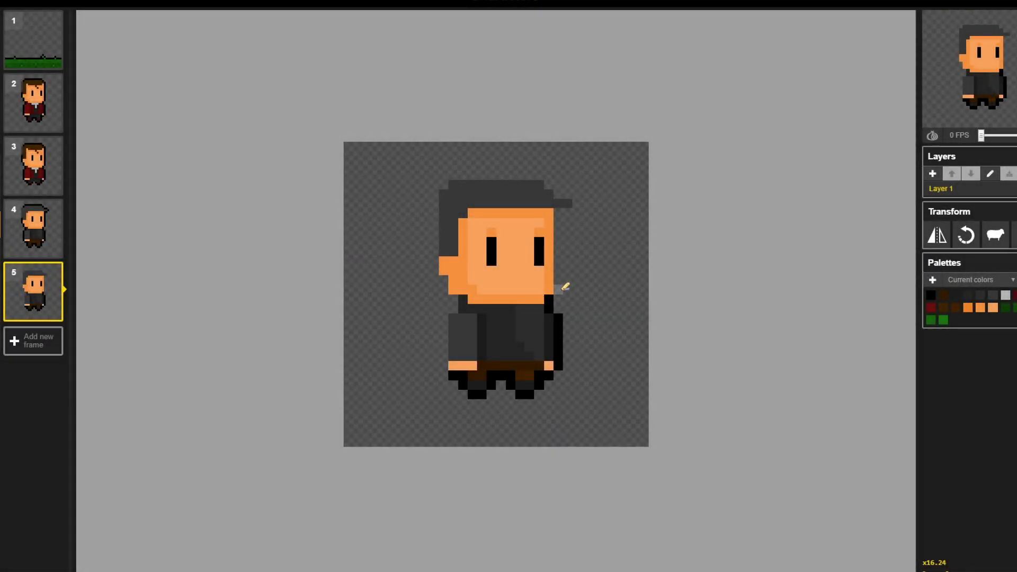
# Draw black outline pixels around the fifth character's face and hair in Piskel.
pyautogui.moveTo(562, 289); pyautogui.dragTo(569, 214)
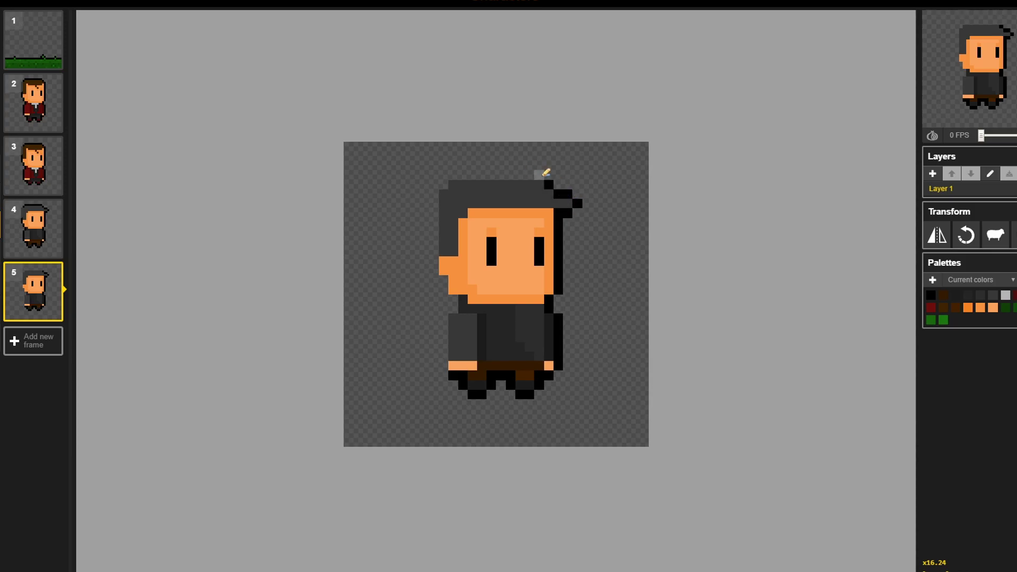
pyautogui.moveTo(540, 175); pyautogui.dragTo(463, 175)
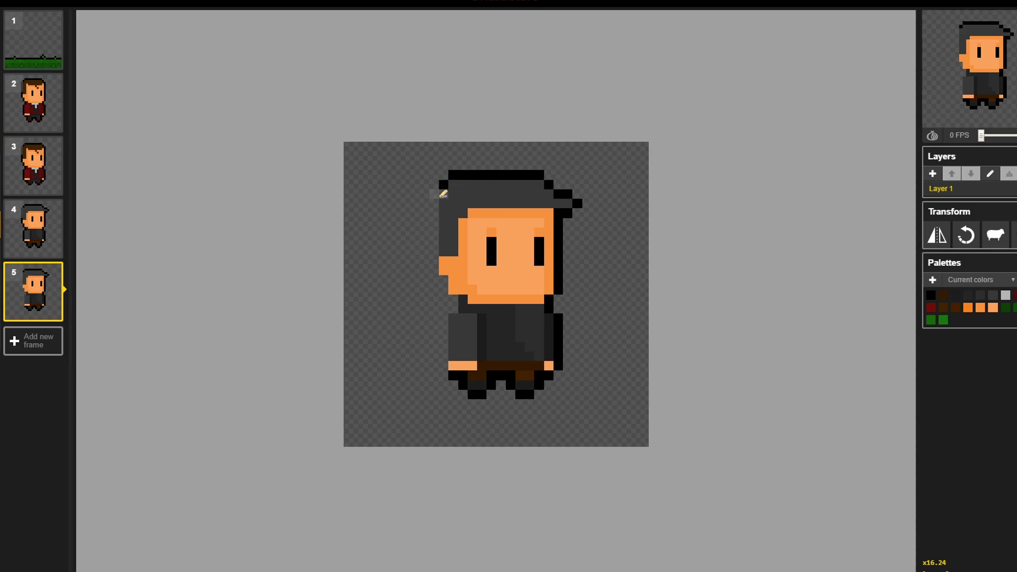
pyautogui.moveTo(440, 195); pyautogui.dragTo(441, 265)
pyautogui.moveTo(441, 265); pyautogui.dragTo(440, 274)
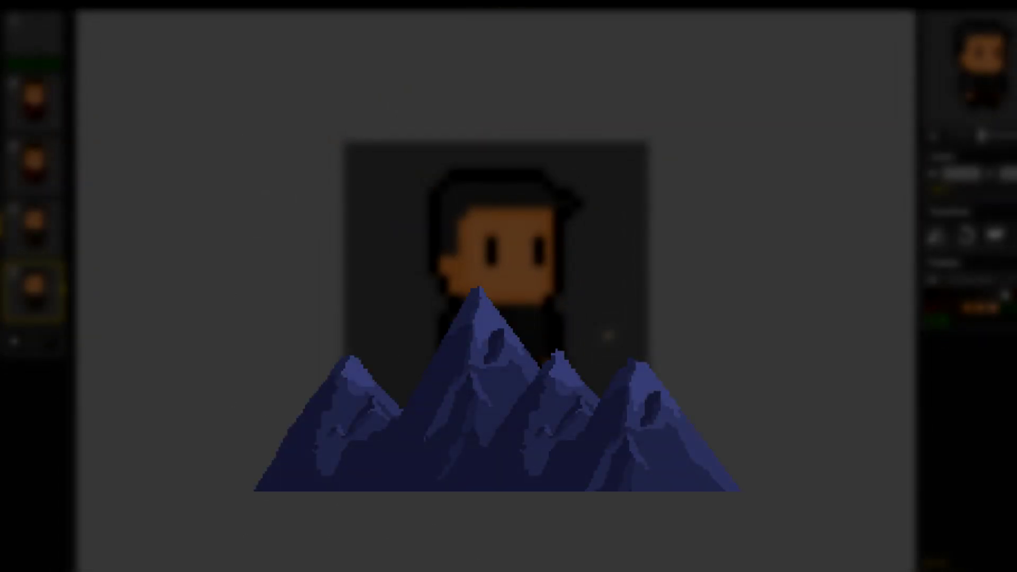
# Flip between character frames 2 and 3 to compare them.
pyautogui.press('Up')
pyautogui.press('Up')
pyautogui.press('Up')
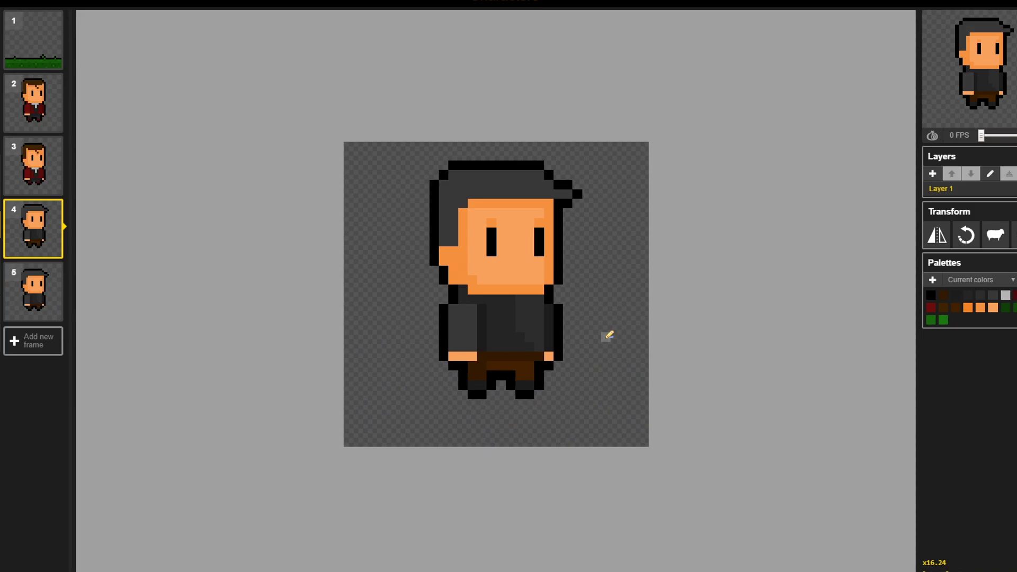
pyautogui.press('Down')
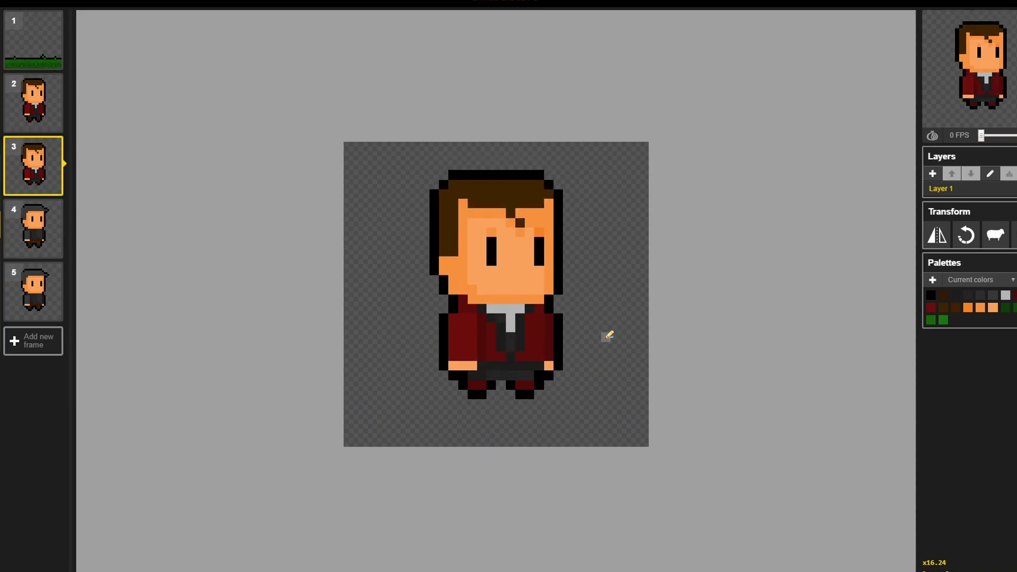
pyautogui.press('Up')
pyautogui.press('Down')
pyautogui.press('Up')
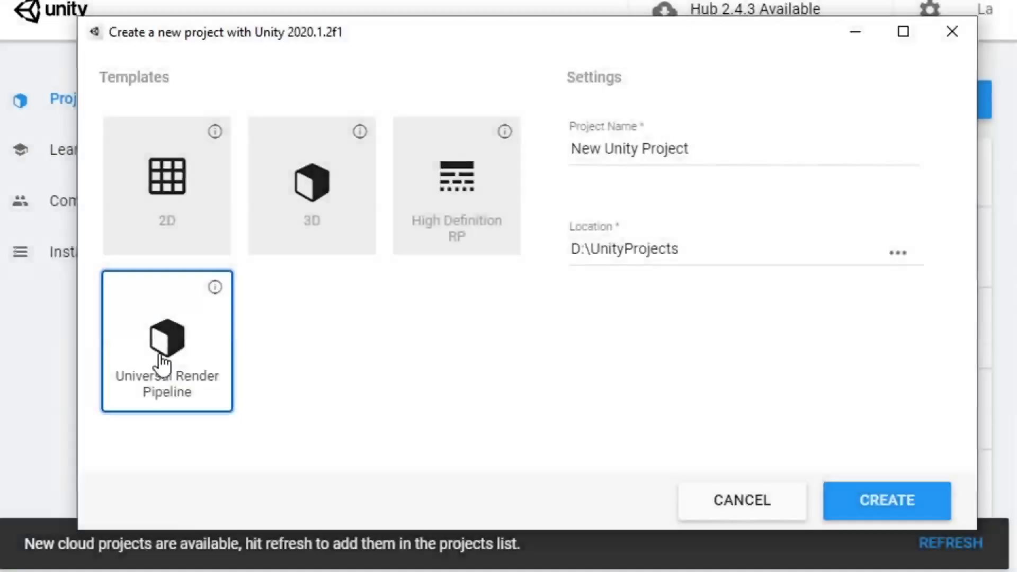
# Name the new URP project DayNightCycle_Demo and create it.
pyautogui.click(159, 364)
pyautogui.press('BackSpace')
pyautogui.write('DayNightCy')
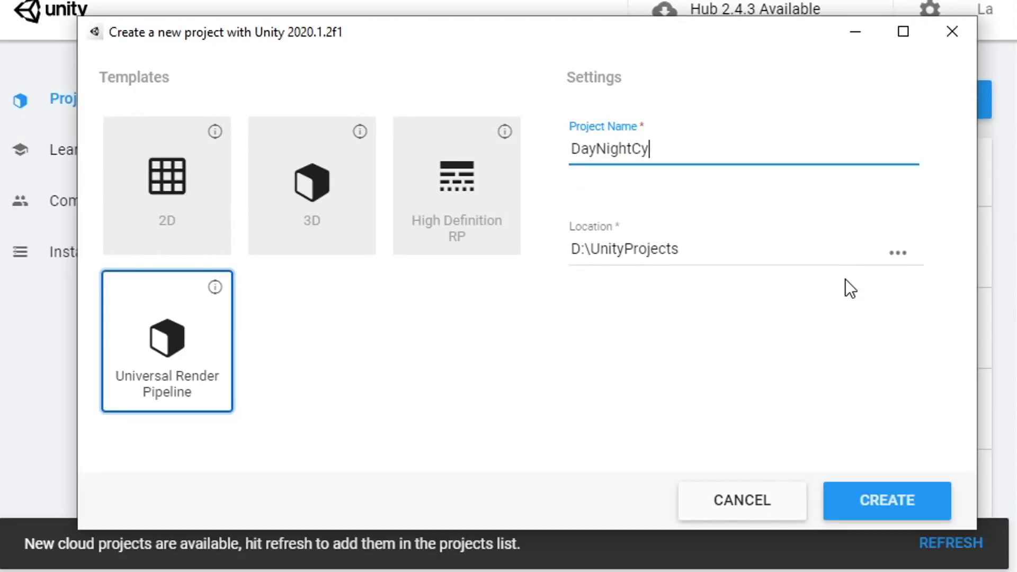
pyautogui.write('le_Democ')
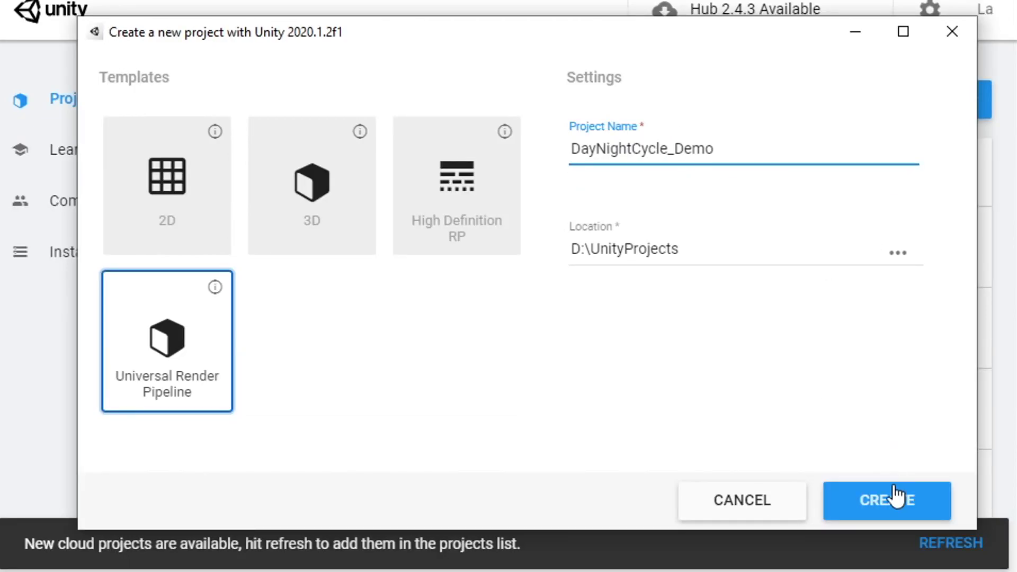
pyautogui.click(887, 500)
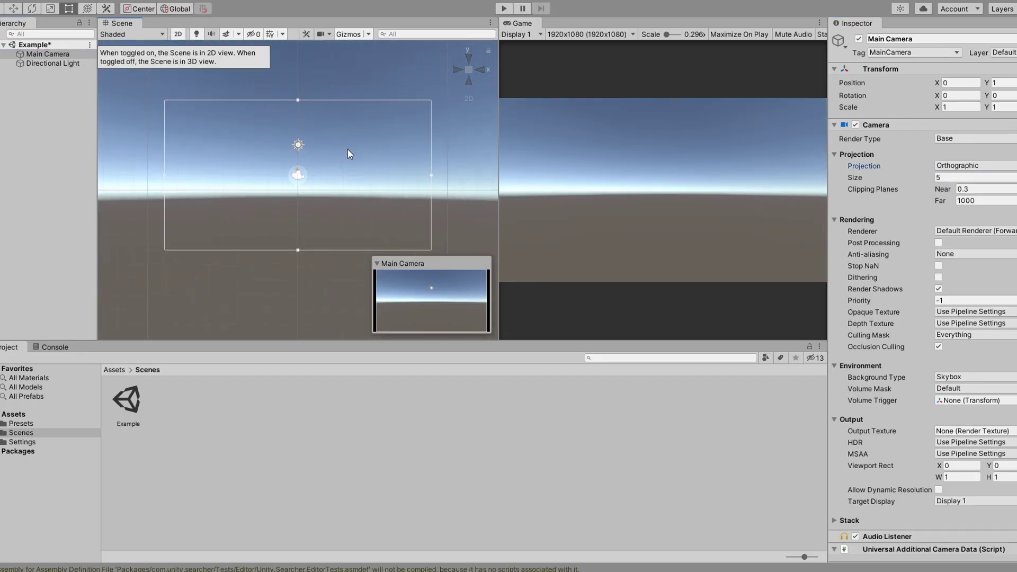
# Set the camera background to a pale blue solid colour.
pyautogui.scroll(-1, 903, 172)
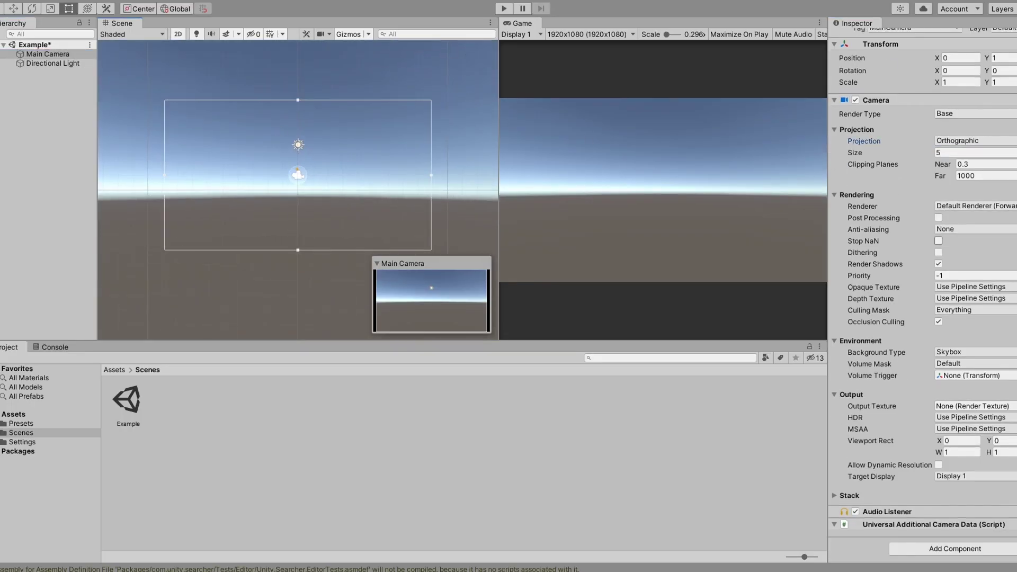
pyautogui.click(975, 352)
pyautogui.click(956, 376)
pyautogui.click(967, 365)
pyautogui.moveTo(1004, 373); pyautogui.dragTo(995, 353)
# Create a 2D Renderer asset in the Settings folder and inspect the high-quality URP asset.
pyautogui.click(21, 441)
pyautogui.rightClick(245, 467)
pyautogui.moveTo(335, 168)
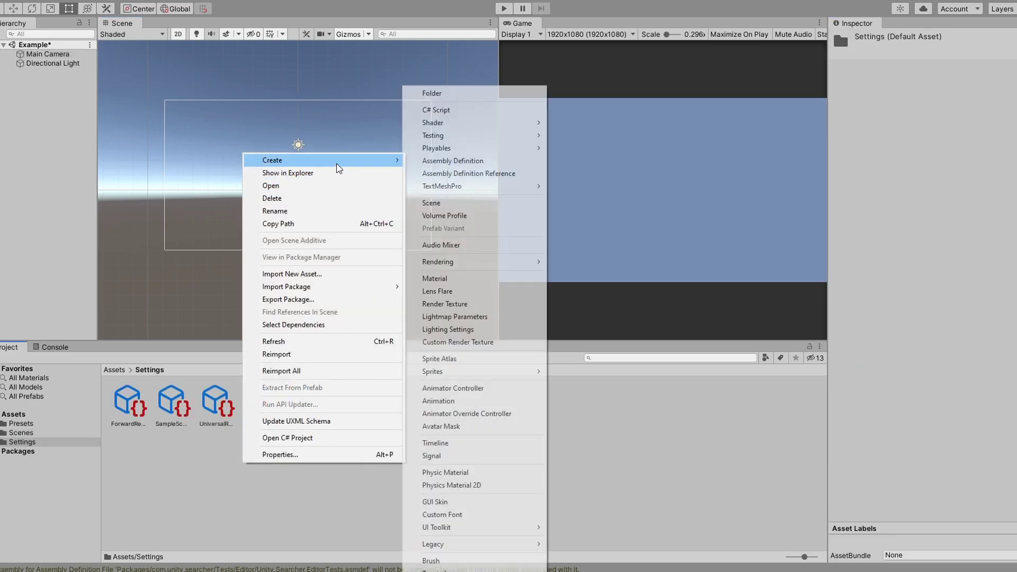
pyautogui.moveTo(456, 261)
pyautogui.moveTo(589, 259)
pyautogui.click(673, 294)
pyautogui.press('Return')
pyautogui.click(263, 404)
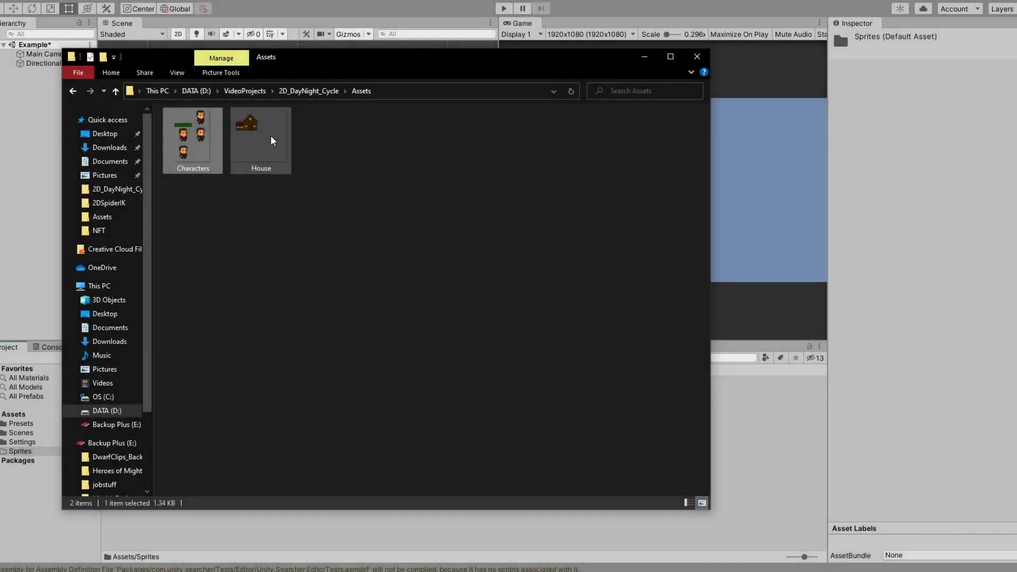
# Import the Characters and House sprite sheets into the Sprites folder.
pyautogui.click(271, 140)
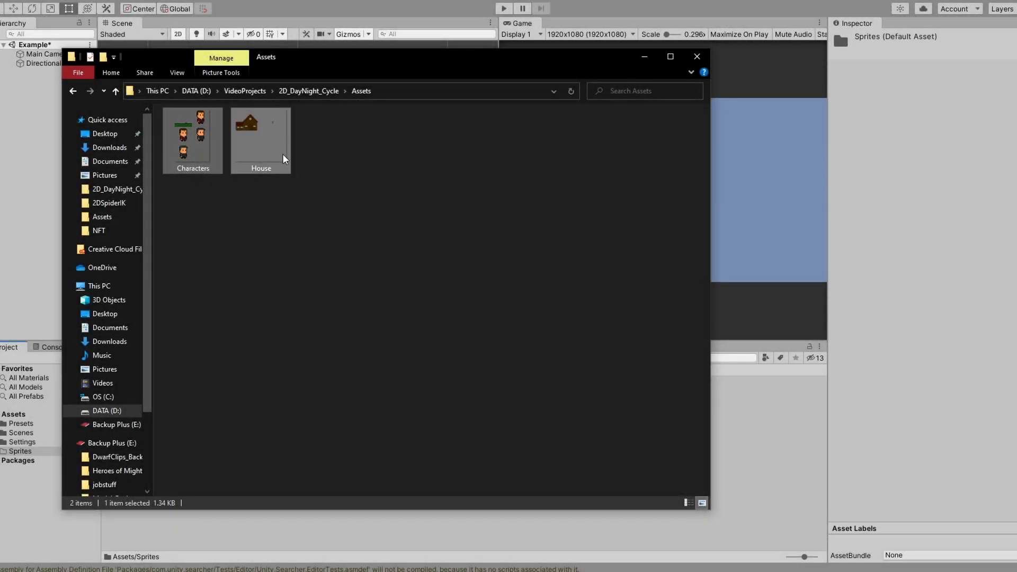
pyautogui.keyDown('ctrl'); pyautogui.click(184, 151); pyautogui.keyUp('ctrl')
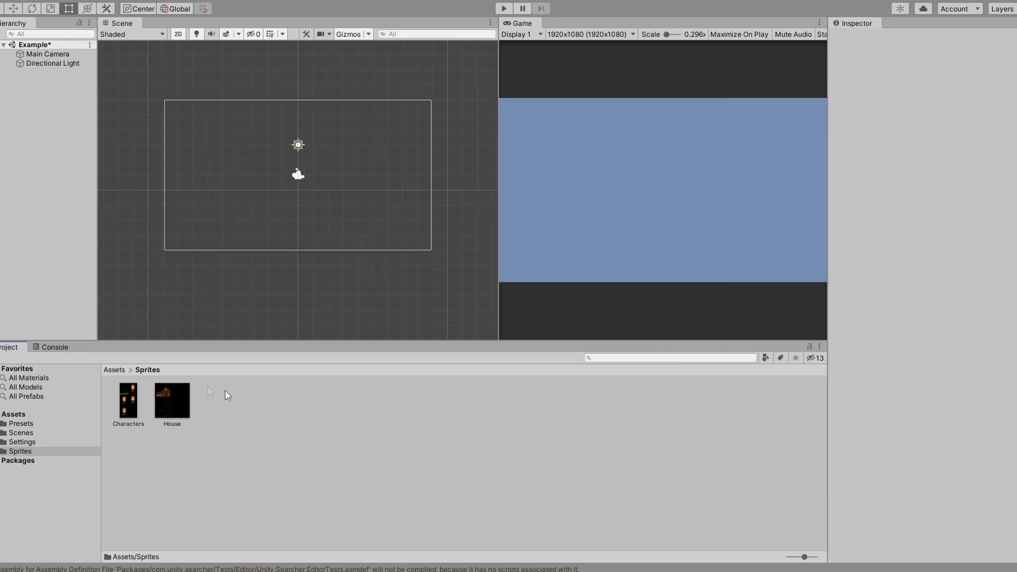
pyautogui.click(132, 405)
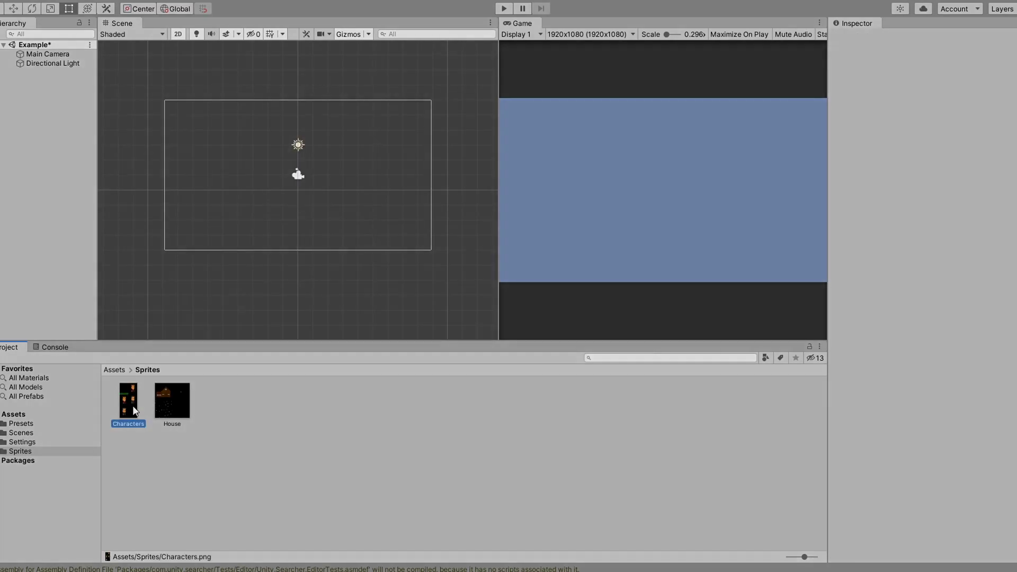
pyautogui.keyDown('ctrl'); pyautogui.click(161, 402); pyautogui.keyUp('ctrl')
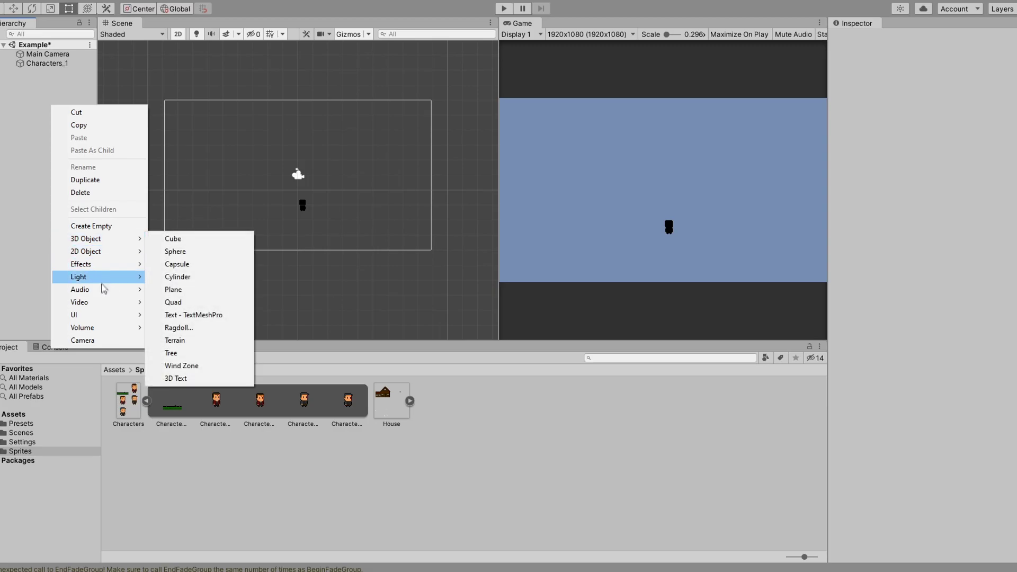
# Add a Global Light 2D to the scene from the Hierarchy.
pyautogui.moveTo(104, 282)
pyautogui.moveTo(200, 277)
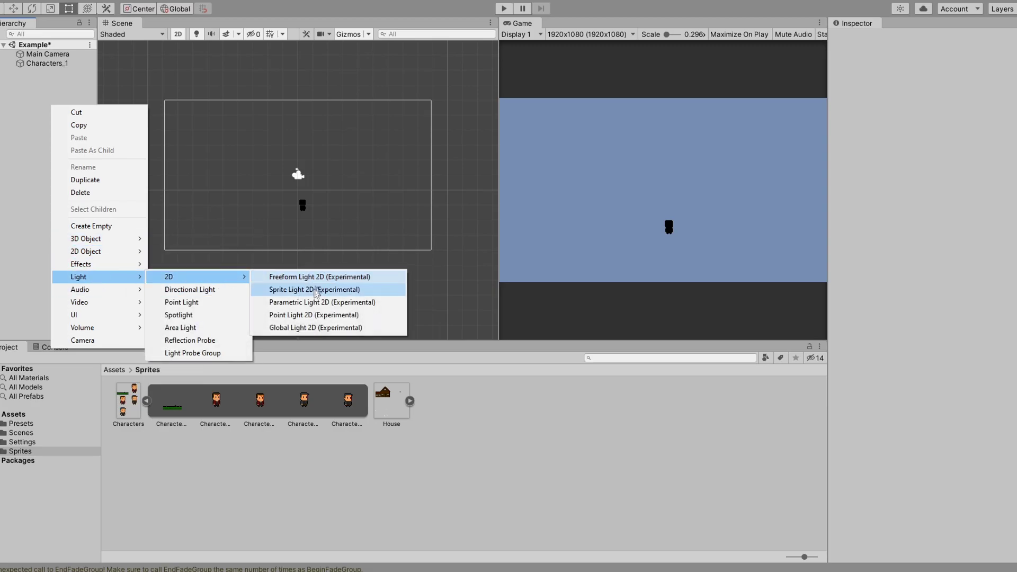
pyautogui.click(293, 328)
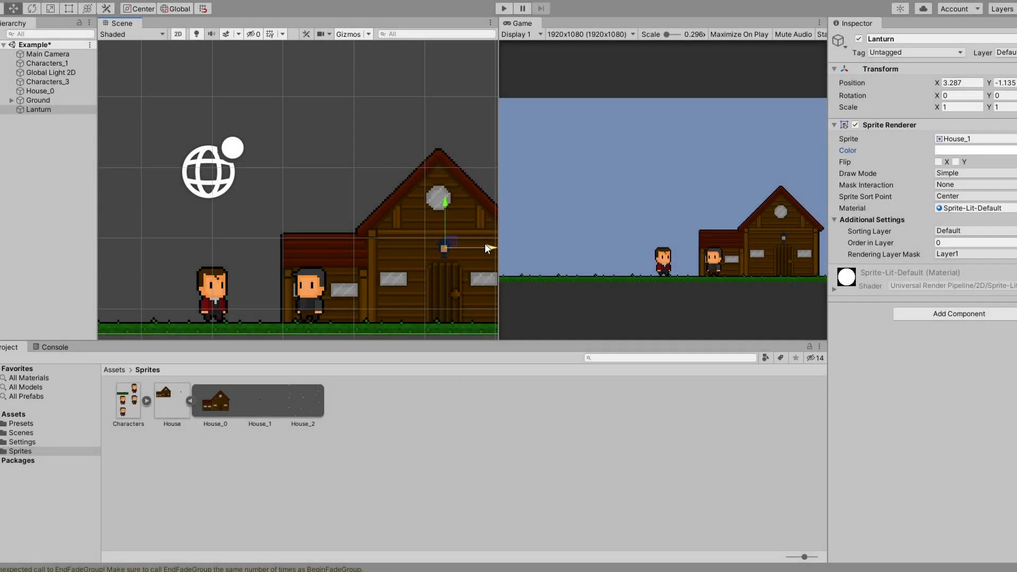
# Position the lantern on the house wall beside the door and save the scene.
pyautogui.moveTo(444, 204); pyautogui.dragTo(442, 235)
pyautogui.moveTo(461, 276); pyautogui.dragTo(458, 275)
pyautogui.scroll(5, 423, 277)
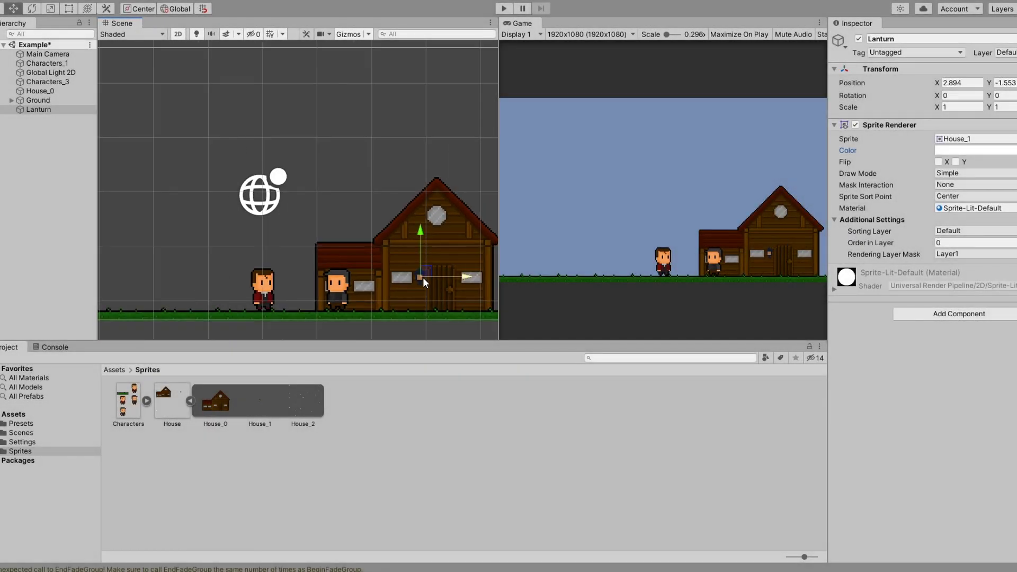
pyautogui.moveTo(295, 195); pyautogui.dragTo(282, 192)
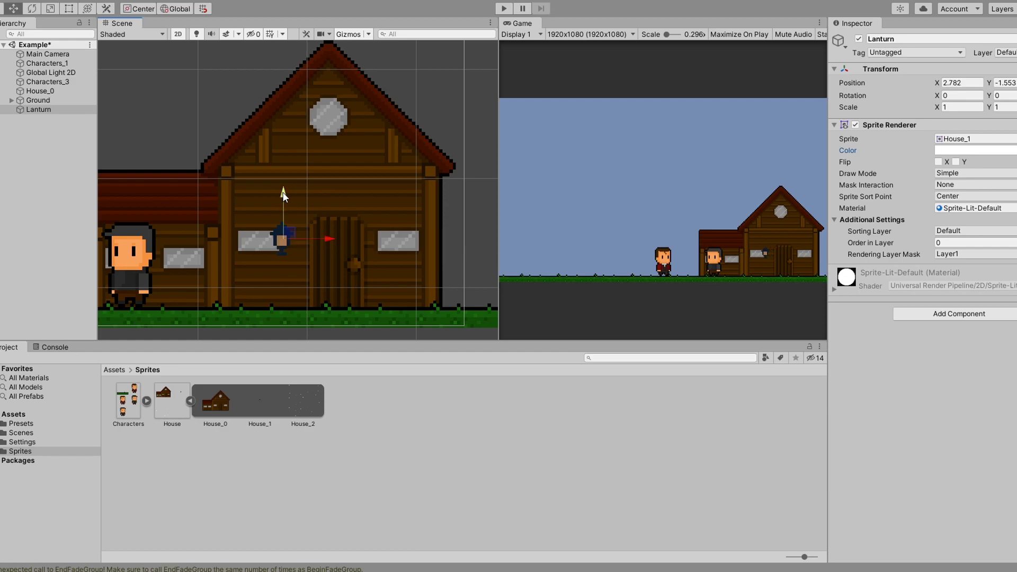
pyautogui.moveTo(329, 234); pyautogui.dragTo(339, 232)
pyautogui.scroll(-5, 339, 232)
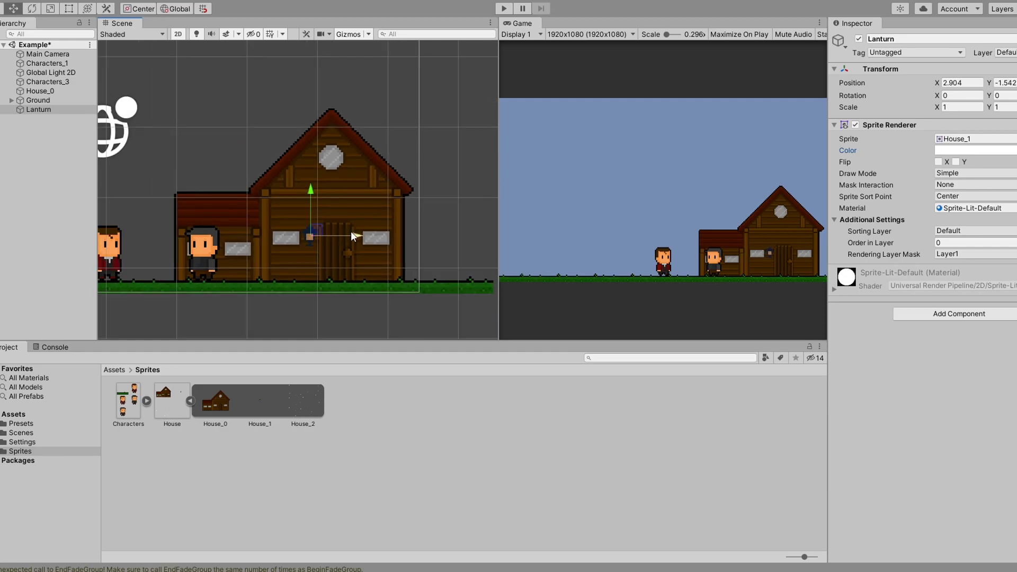
pyautogui.click(351, 307)
pyautogui.hotkey('ctrl', 's')
pyautogui.scroll(-2, 380, 269)
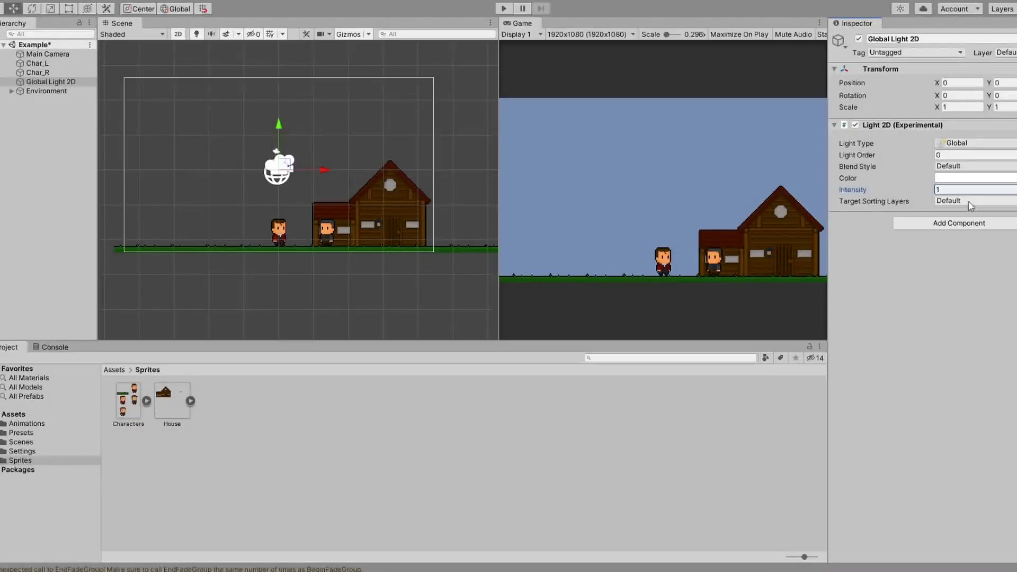
# Set the Global Light 2D's Target Sorting Layers to All and its intensity to 1.
pyautogui.click(970, 206)
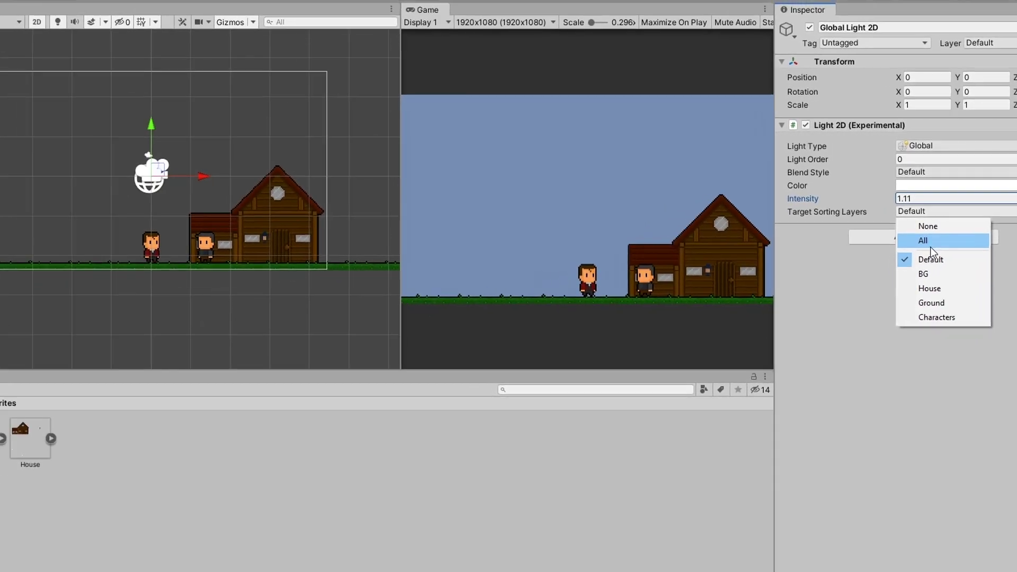
pyautogui.click(843, 276)
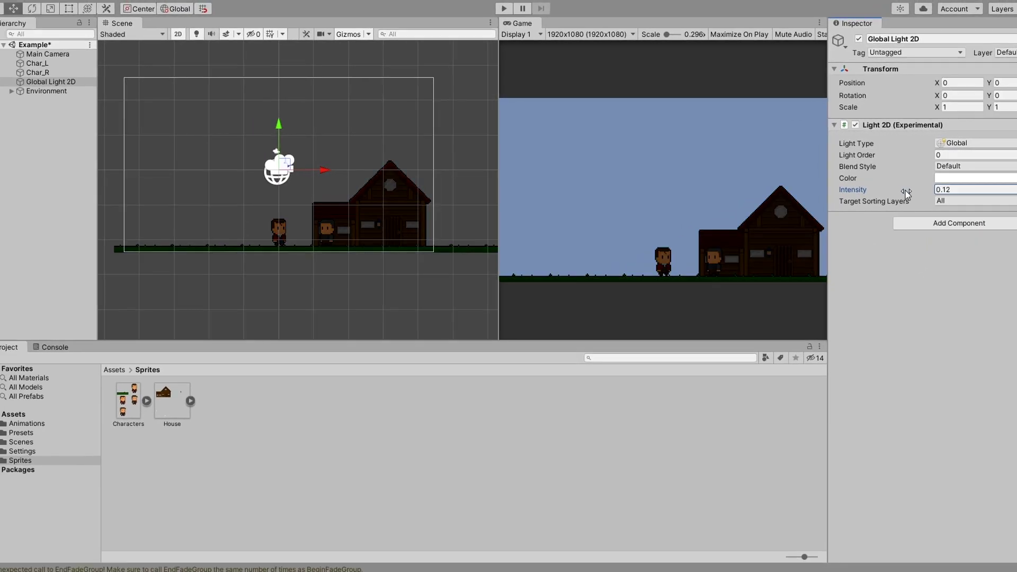
pyautogui.moveTo(924, 189); pyautogui.dragTo(911, 188)
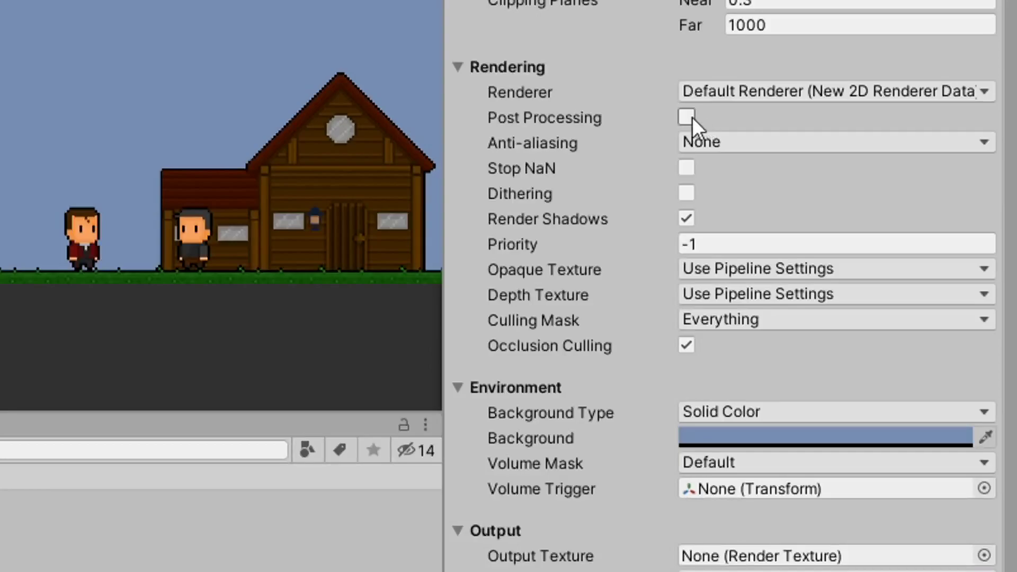
# Enable Post Processing on the Main Camera and create a new Global Volume Profile.
pyautogui.click(688, 116)
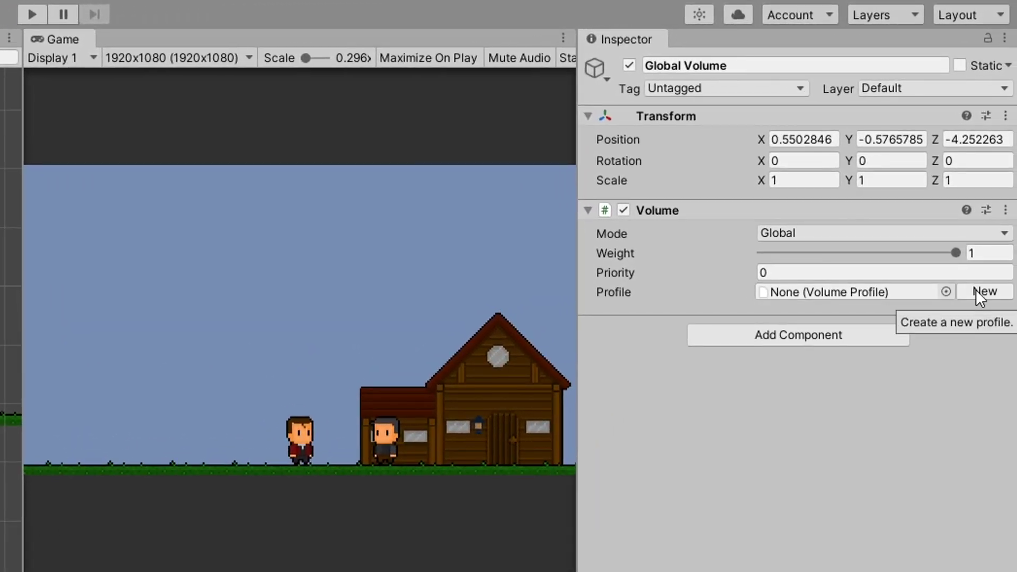
pyautogui.click(976, 289)
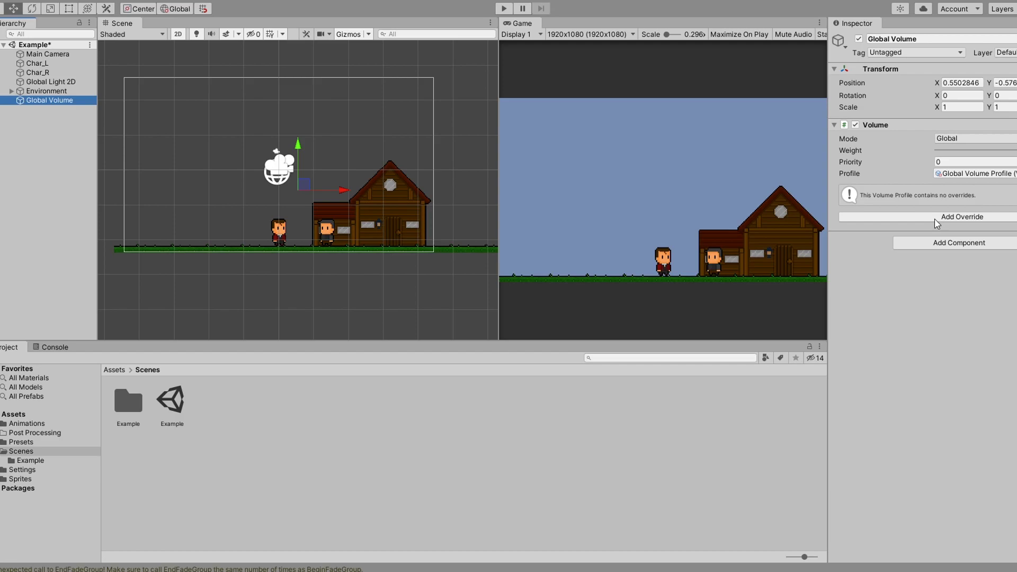
# Show the Post-processing category in the Global Volume's Add Override list.
pyautogui.click(936, 222)
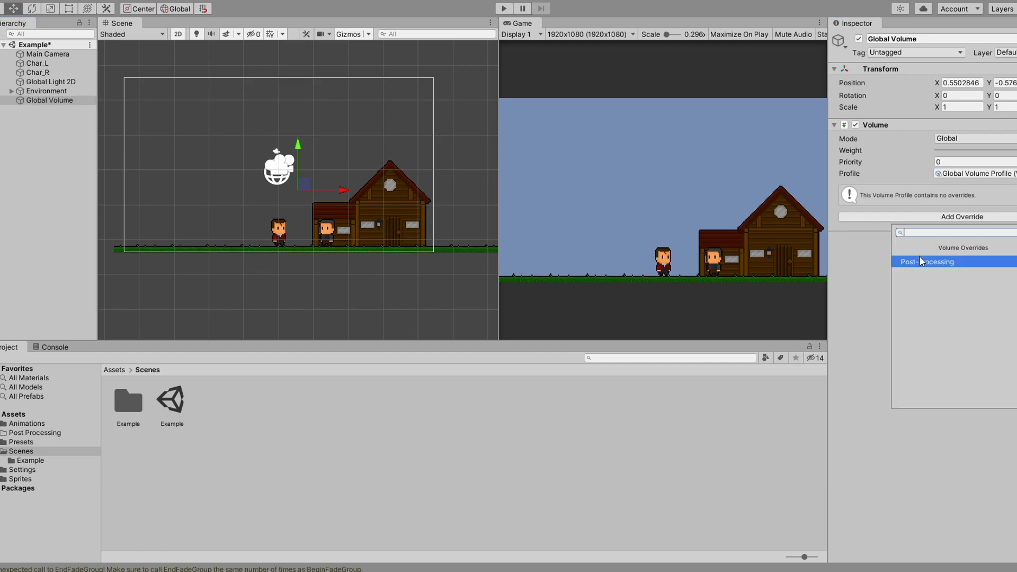
pyautogui.click(920, 261)
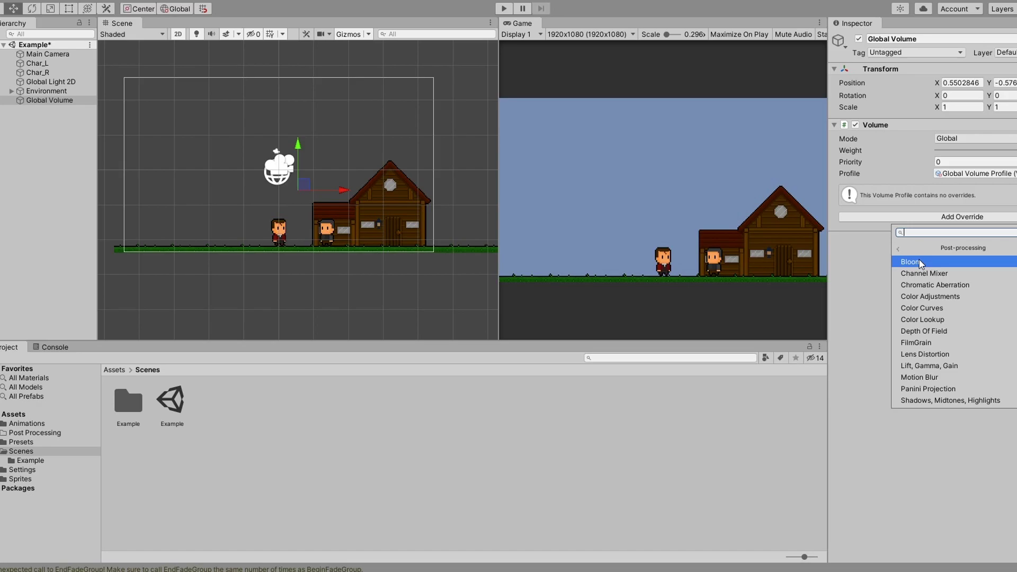
# Add Color Adjustments with Post Exposure -3.51 and Contrast 79.
pyautogui.click(930, 296)
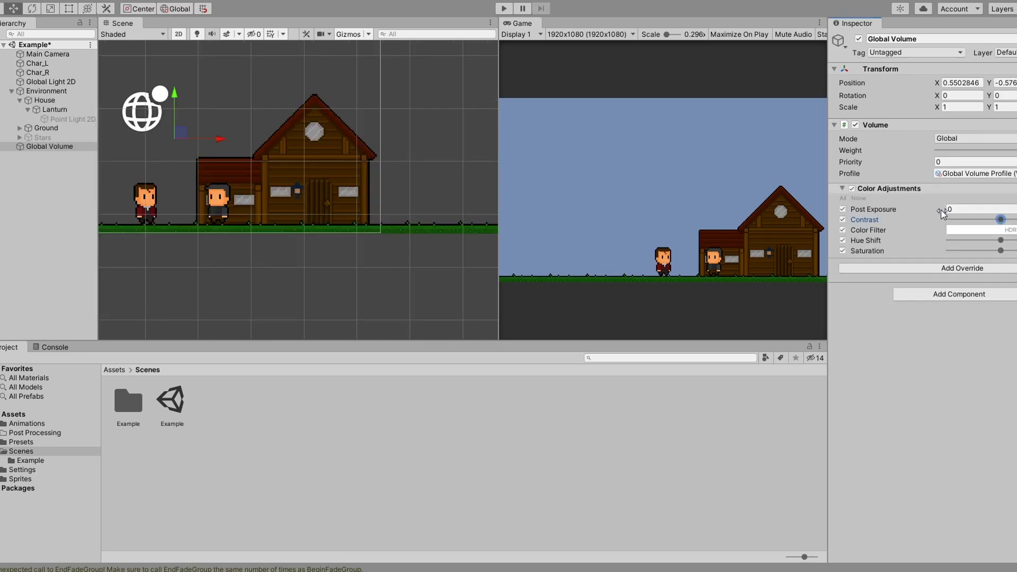
pyautogui.moveTo(943, 213); pyautogui.dragTo(907, 204)
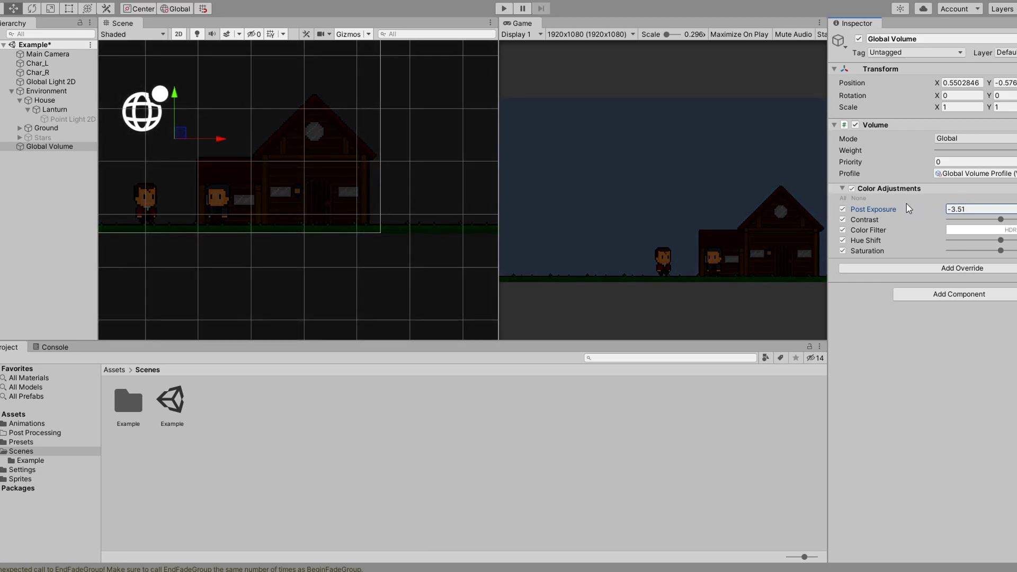
pyautogui.click(999, 219)
pyautogui.moveTo(1005, 221); pyautogui.dragTo(1016, 220)
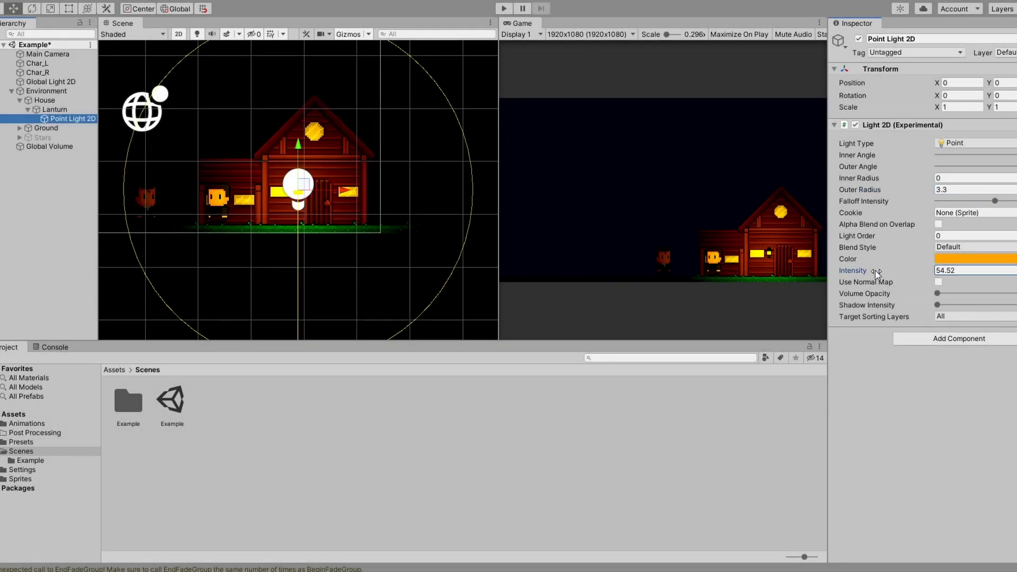
# Give the lantern's Point Light 2D an orange colour, intensity 28.7, inner radius 0.3, outer radius 1.6.
pyautogui.moveTo(877, 273); pyautogui.dragTo(858, 273)
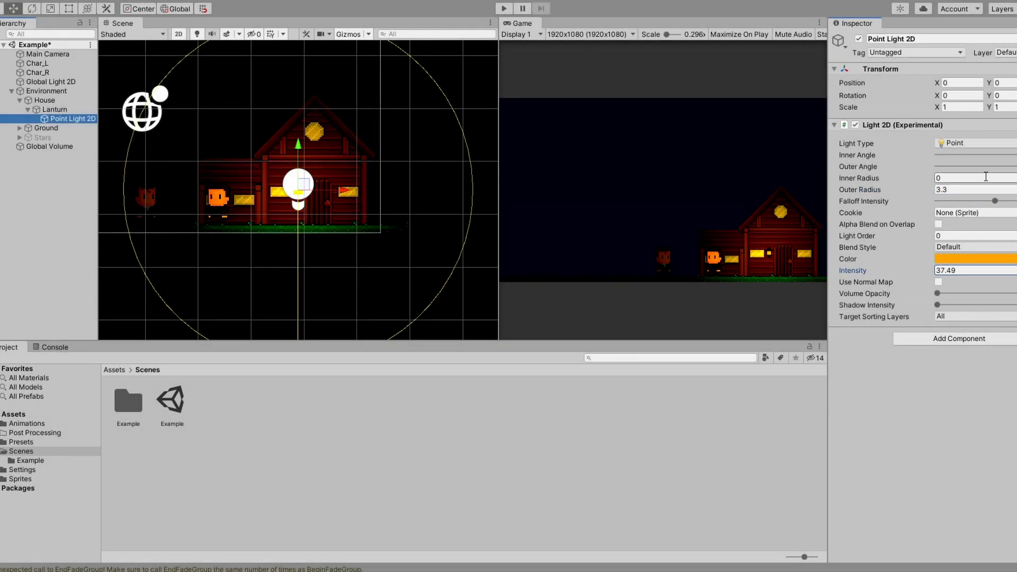
pyautogui.moveTo(900, 178); pyautogui.dragTo(1009, 197)
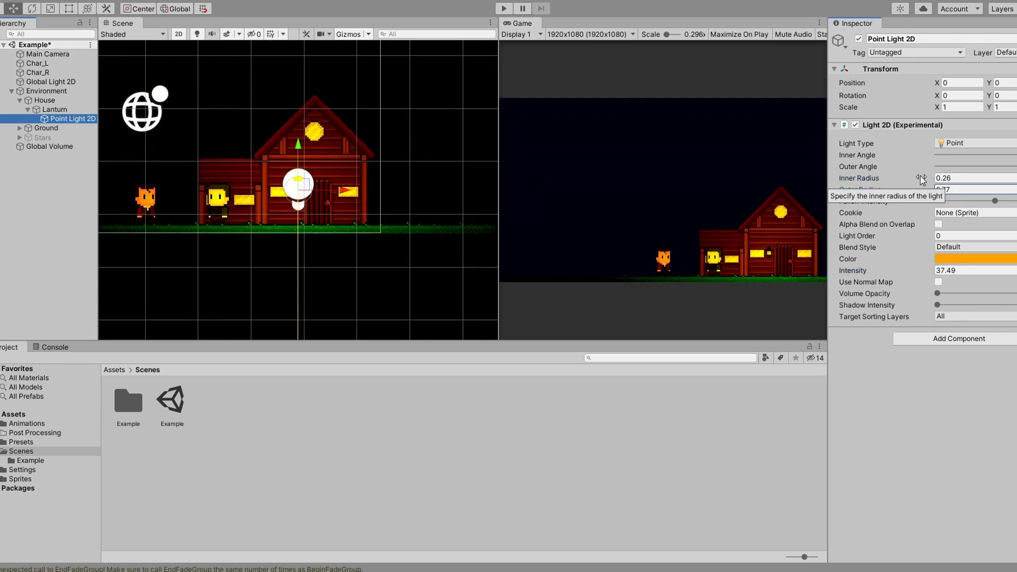
pyautogui.moveTo(914, 271); pyautogui.dragTo(913, 270)
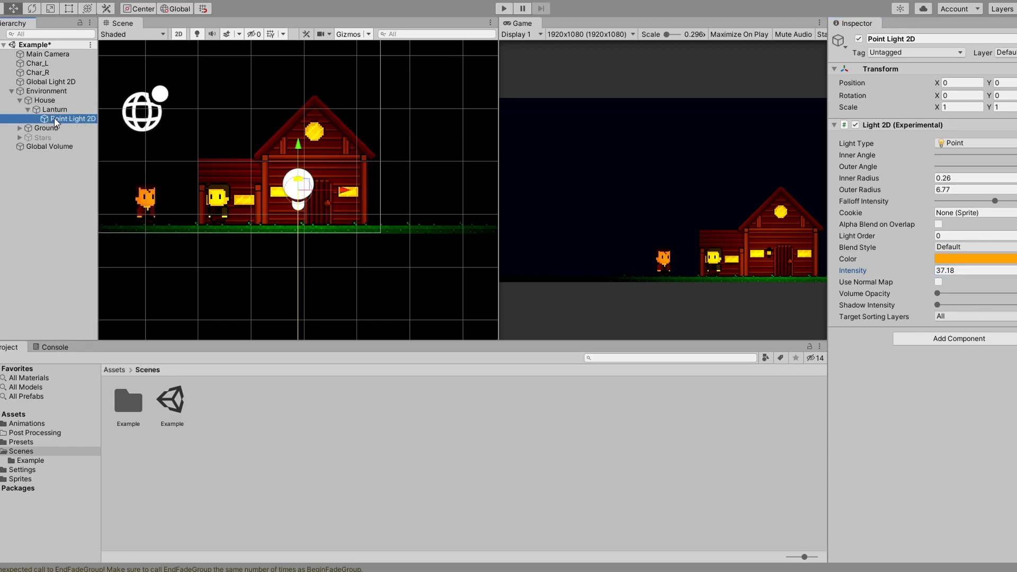
pyautogui.moveTo(854, 270); pyautogui.dragTo(845, 270)
pyautogui.click(943, 259)
pyautogui.moveTo(990, 453); pyautogui.dragTo(1002, 453)
pyautogui.moveTo(895, 178); pyautogui.dragTo(941, 191)
# Preview dusk at volume weight 0.149, then create the DayNightCycle C# script.
pyautogui.click(974, 270)
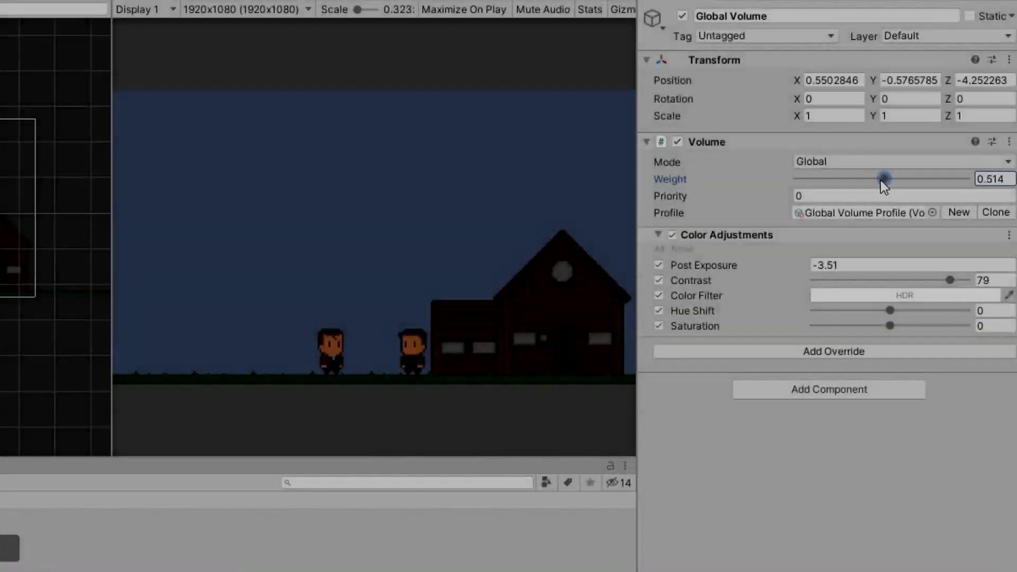
pyautogui.moveTo(881, 180); pyautogui.dragTo(841, 181)
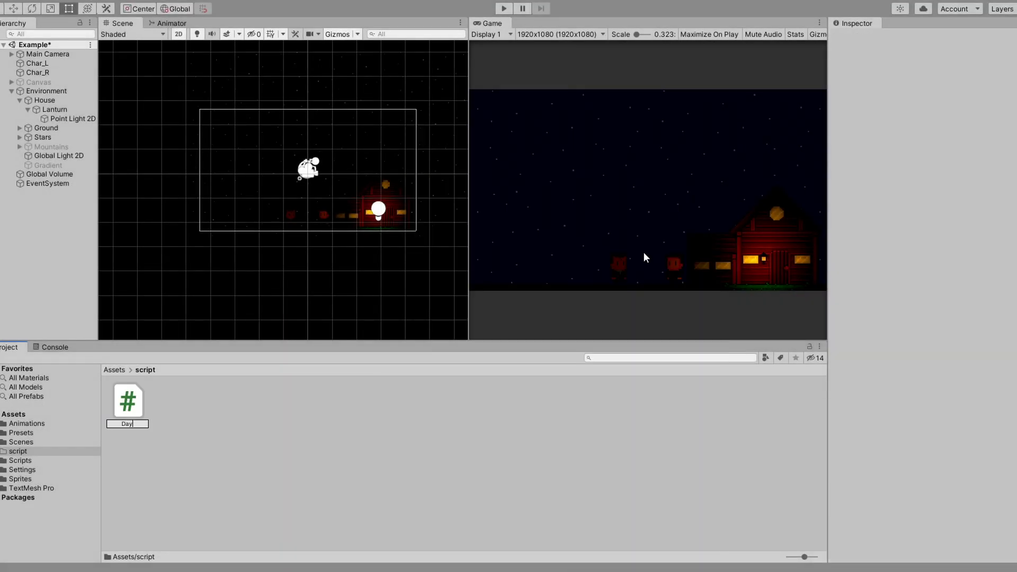
pyautogui.press('Return')
# Attach DayNightCycle to the Global Volume and begin typing fields in Visual Studio.
pyautogui.click(49, 174)
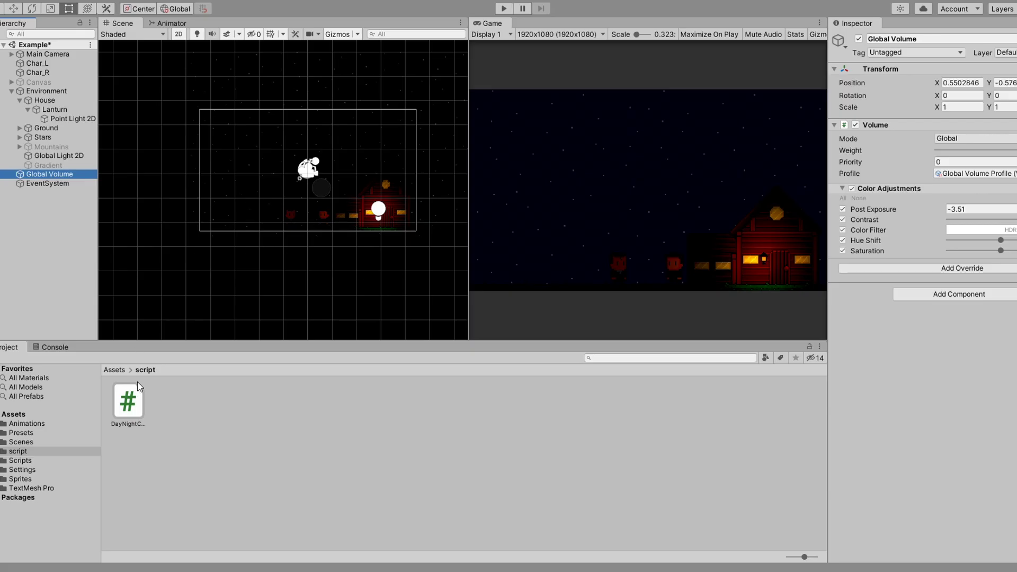
pyautogui.moveTo(128, 401); pyautogui.dragTo(921, 286)
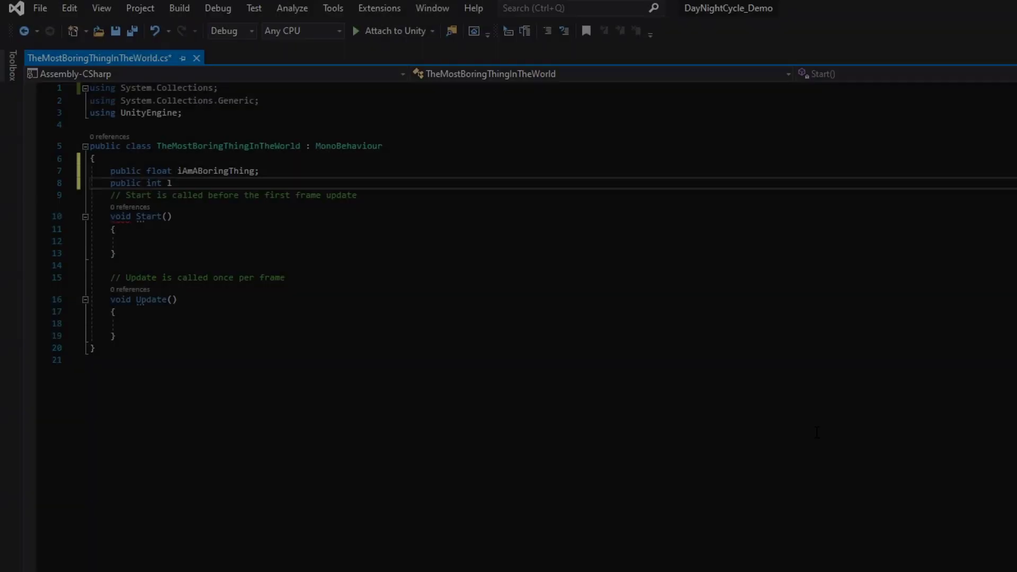
pyautogui.write('ookAtHowIT')
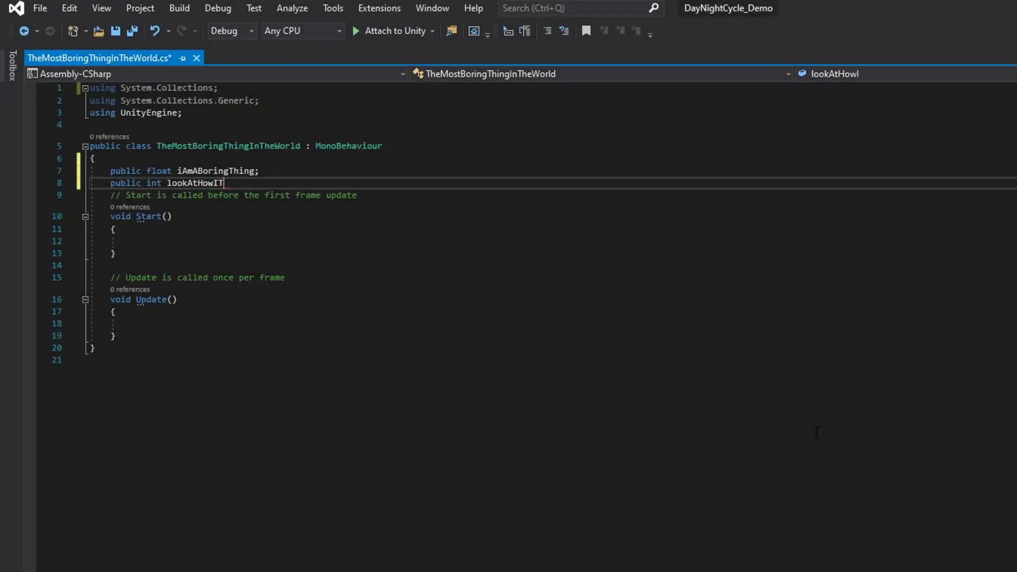
pyautogui.write('ypeThisCode;')
# Add a joke string field, then review CalcTime's seconds tick and minute/hour/day rollovers.
pyautogui.press('Return')
pyautogui.write('public string')
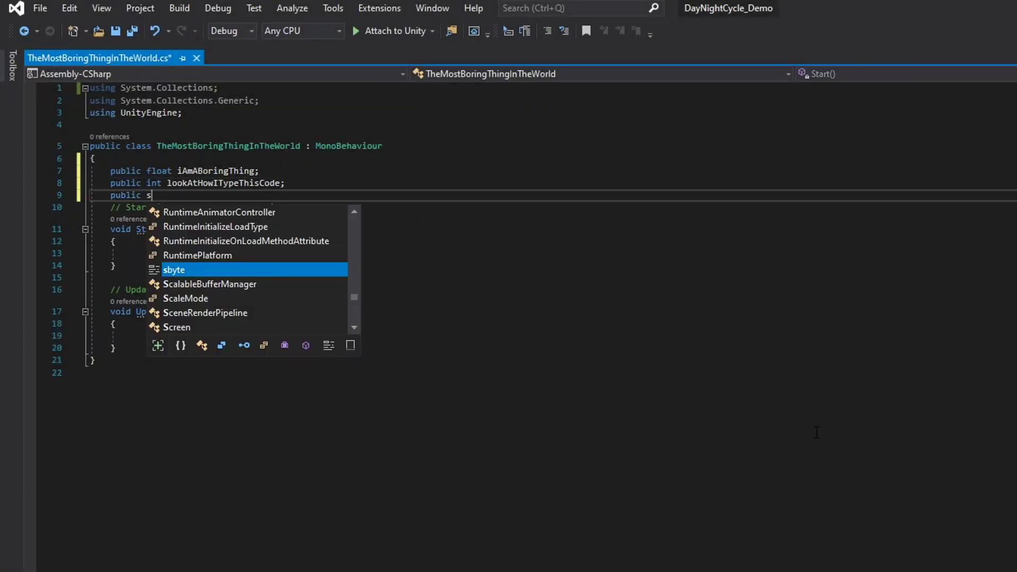
pyautogui.write(' imagineWatchingThisForT')
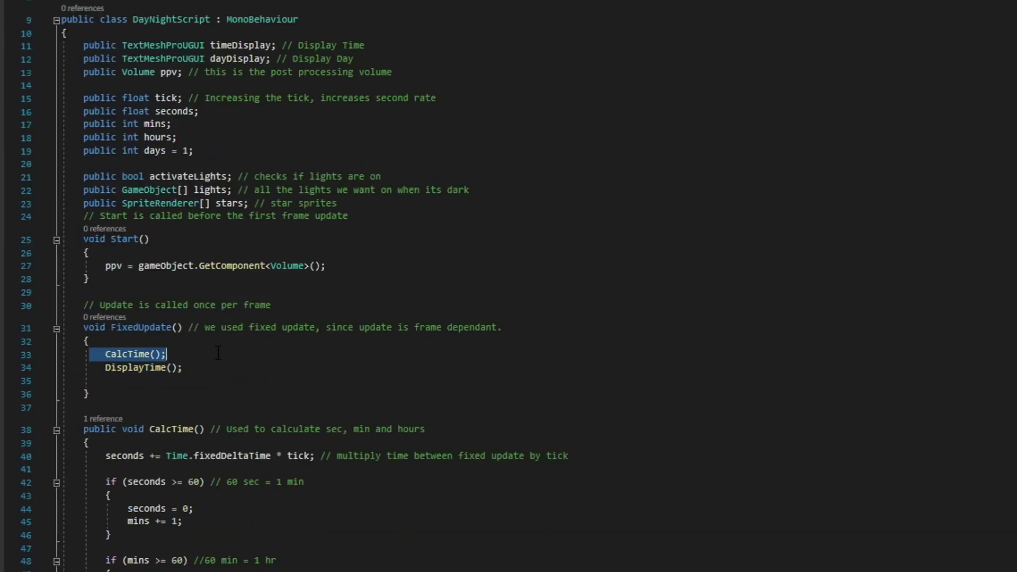
pyautogui.moveTo(95, 460); pyautogui.dragTo(608, 460)
pyautogui.scroll(-4, 153, 322)
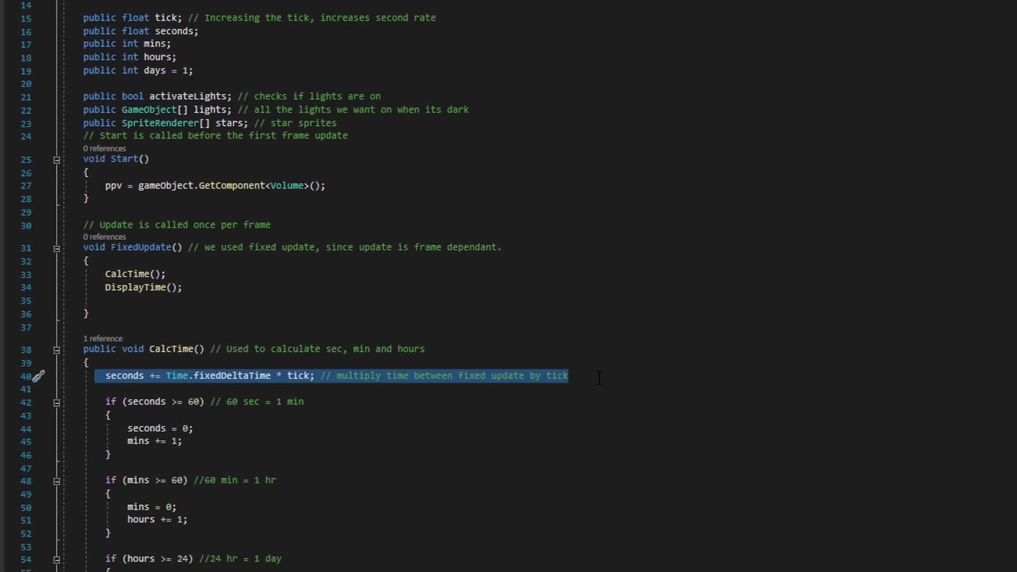
pyautogui.moveTo(102, 313); pyautogui.dragTo(155, 524)
pyautogui.click(338, 476)
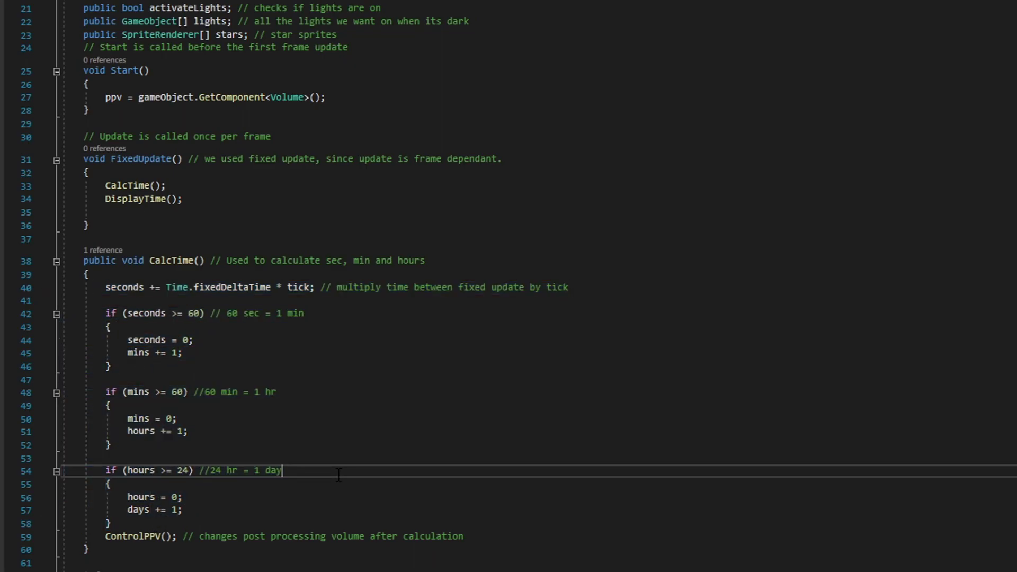
pyautogui.scroll(-7, 337, 476)
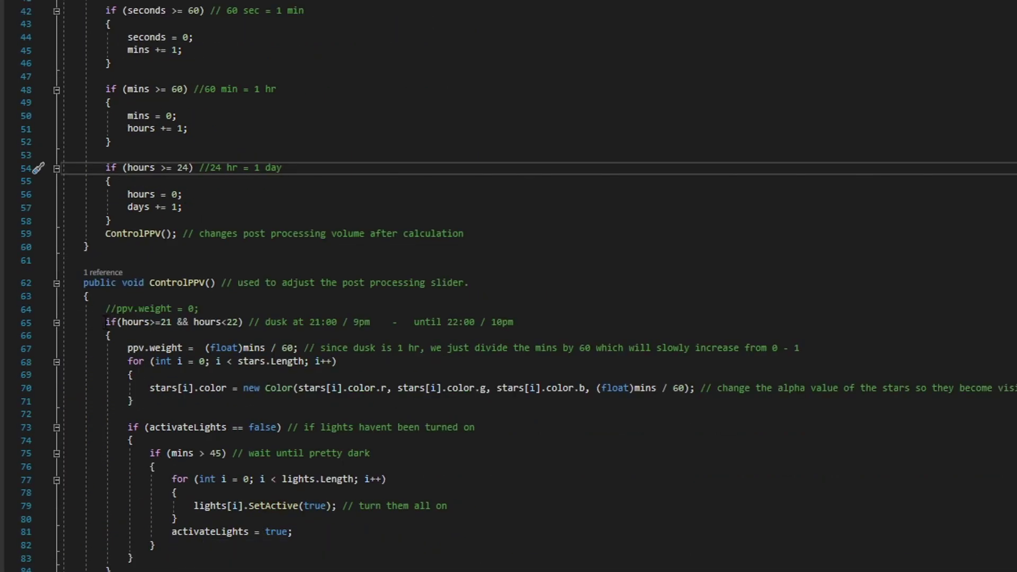
# Review the dusk block: the 21:00 condition, volume weight line and star fade-in loop.
pyautogui.moveTo(106, 322); pyautogui.dragTo(527, 337)
pyautogui.moveTo(127, 347); pyautogui.dragTo(834, 349)
pyautogui.click(317, 362)
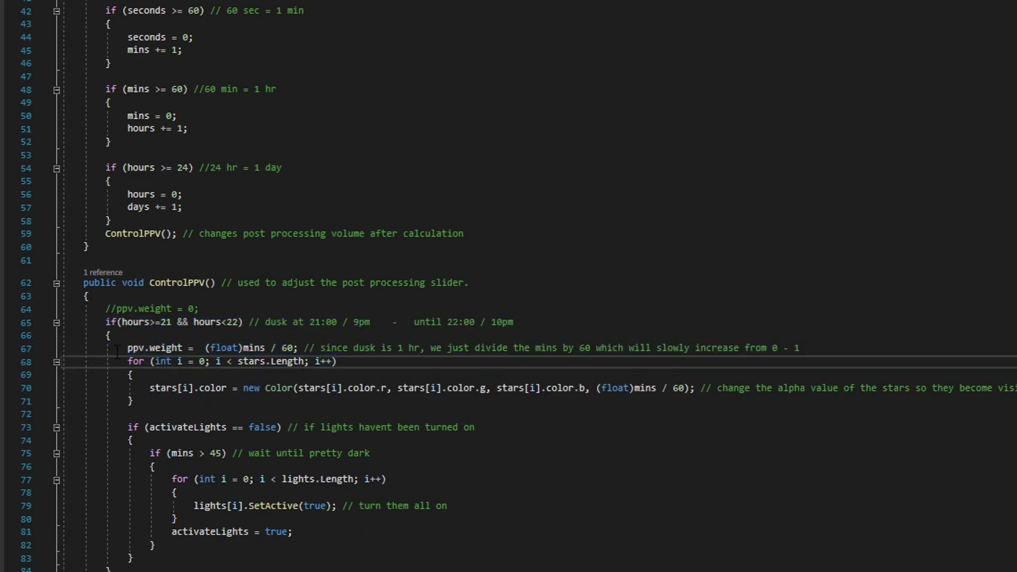
pyautogui.moveTo(121, 361); pyautogui.dragTo(1012, 399)
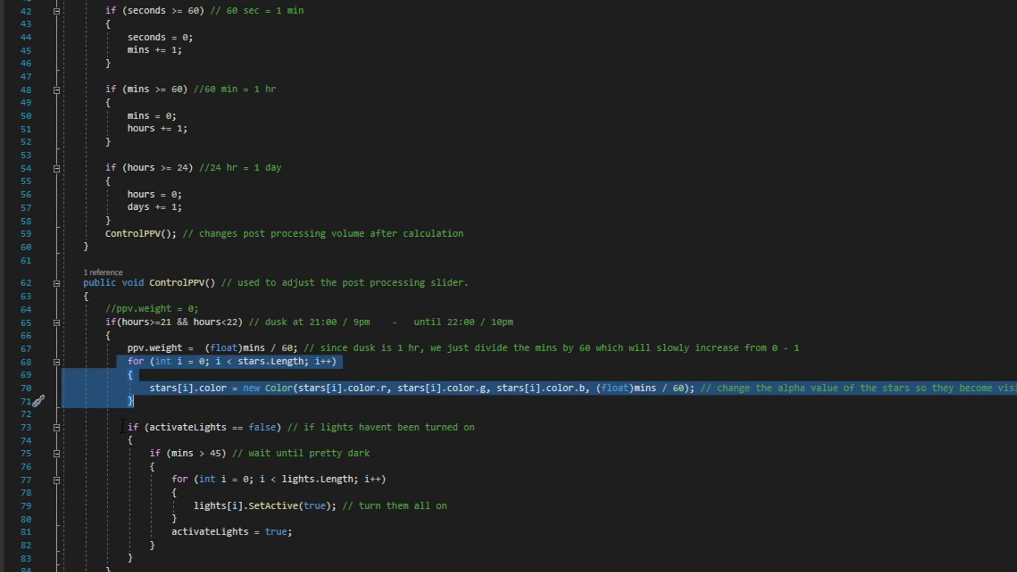
pyautogui.moveTo(123, 426); pyautogui.dragTo(158, 554)
pyautogui.scroll(-6, 159, 530)
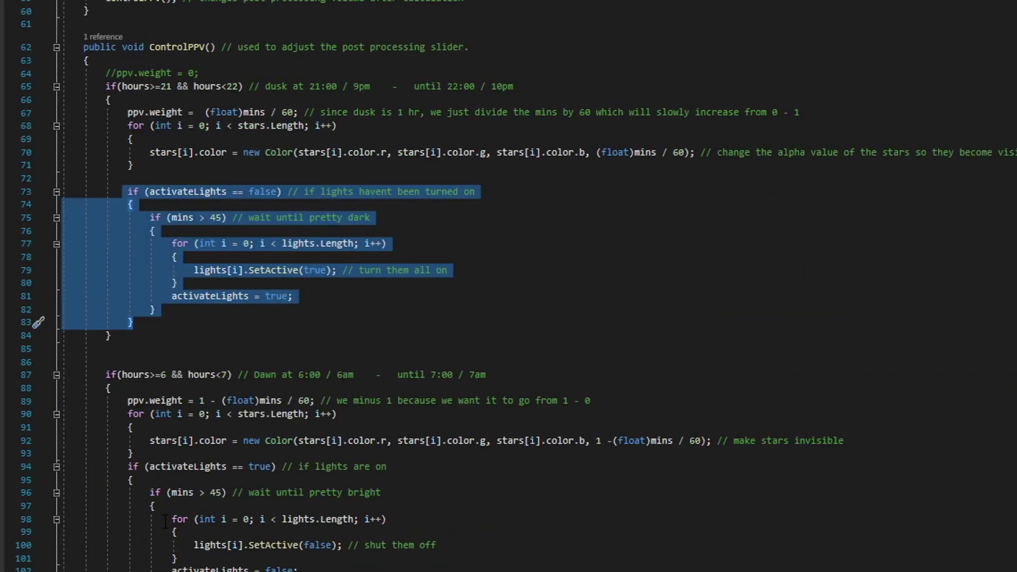
# Review the dawn star fade and lights-off code, then the DisplayTime method.
pyautogui.moveTo(117, 402); pyautogui.dragTo(712, 391)
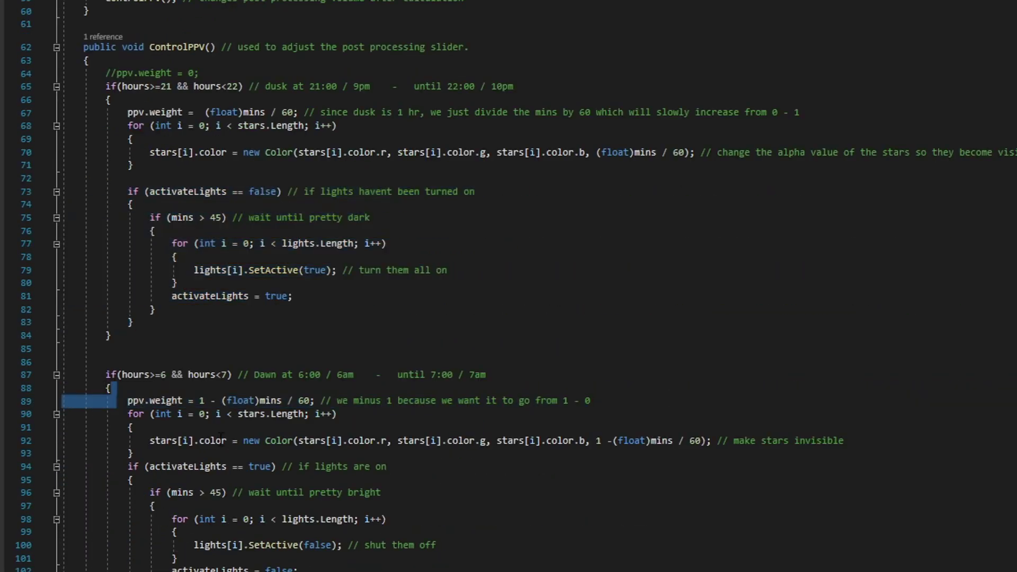
pyautogui.moveTo(123, 415); pyautogui.dragTo(305, 571)
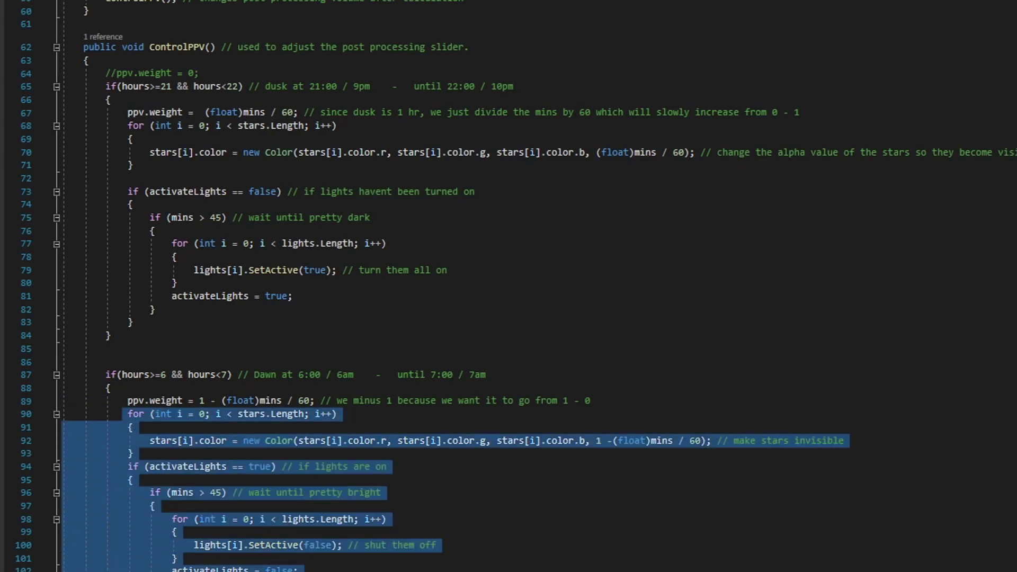
pyautogui.press('Right')
pyautogui.scroll(-4, 508, 286)
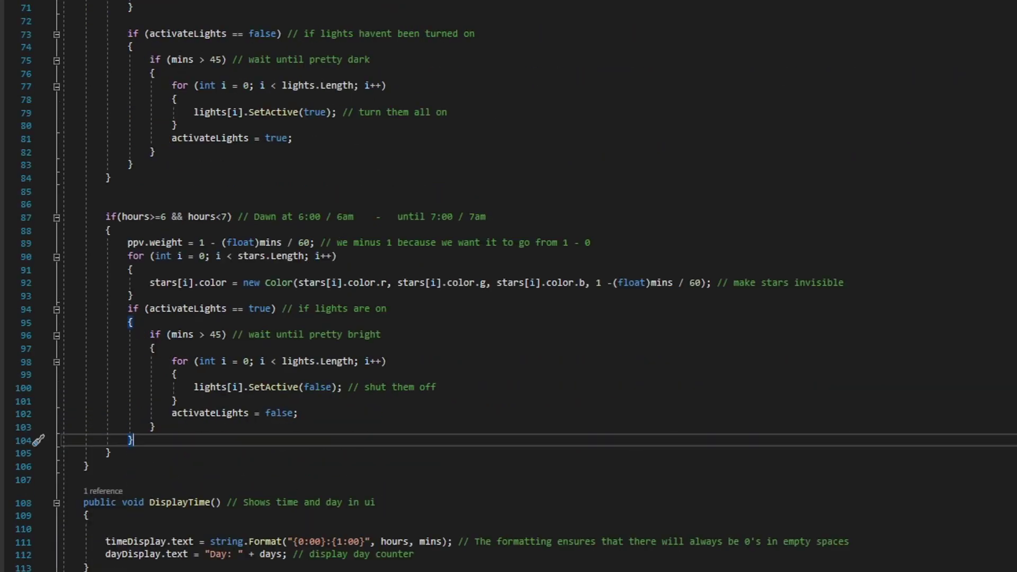
pyautogui.moveTo(83, 503); pyautogui.dragTo(90, 567)
pyautogui.click(103, 529)
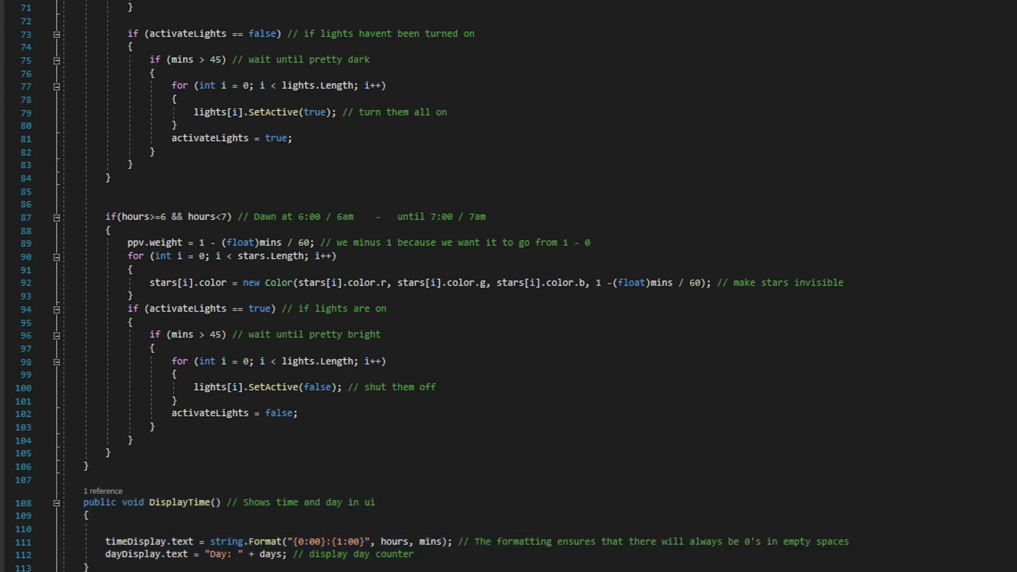
pyautogui.scroll(20, 102, 530)
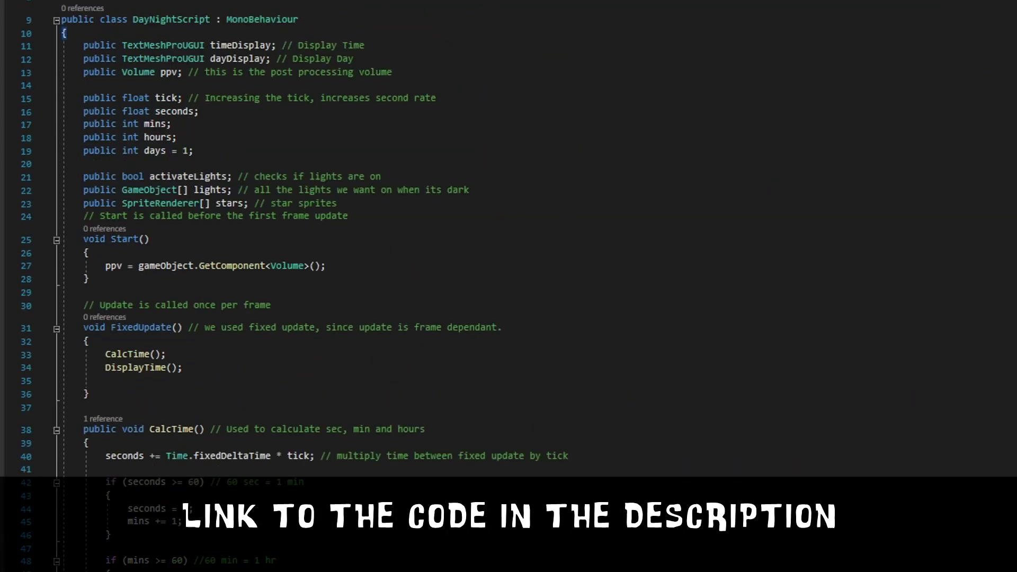